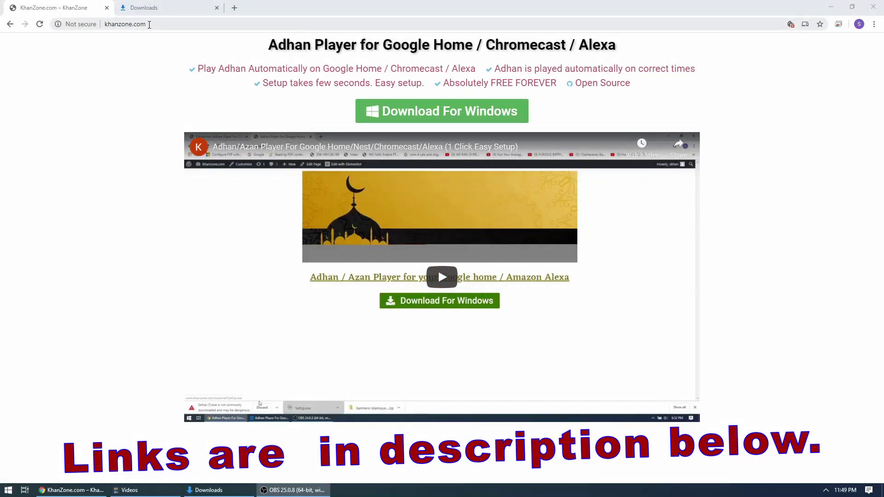
click(147, 24)
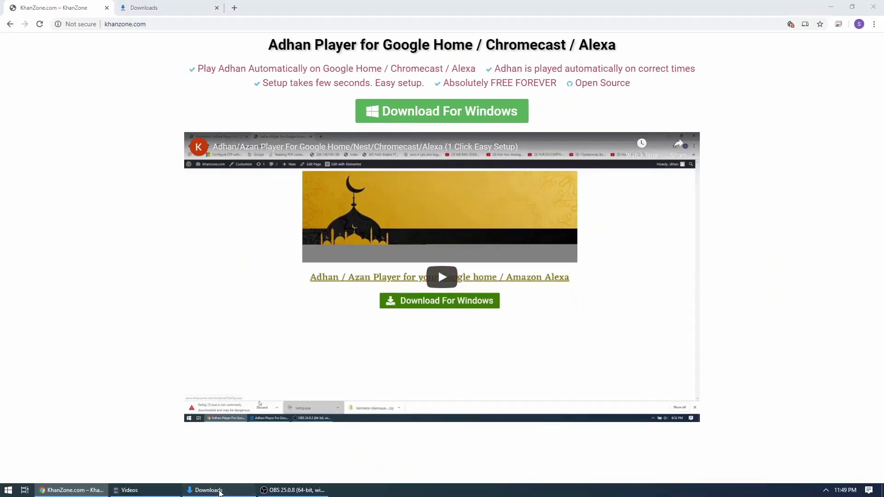
click(217, 489)
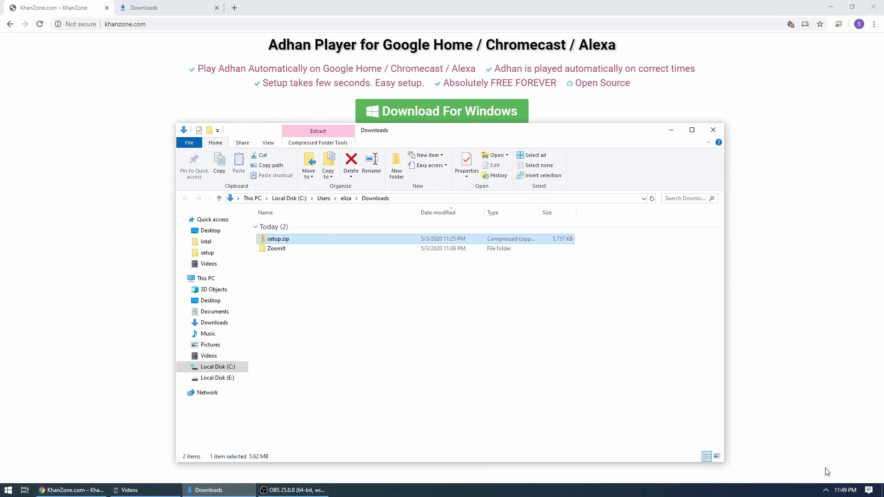
click(826, 490)
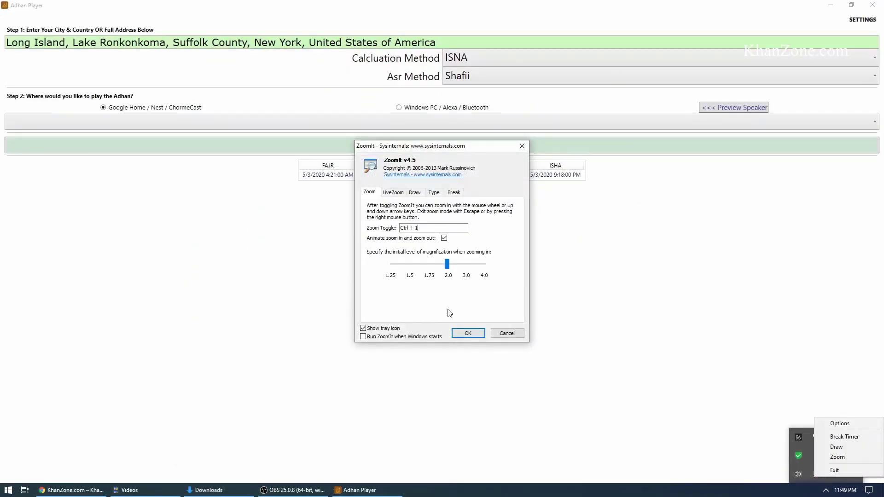
click(506, 333)
key(ctrl+1)
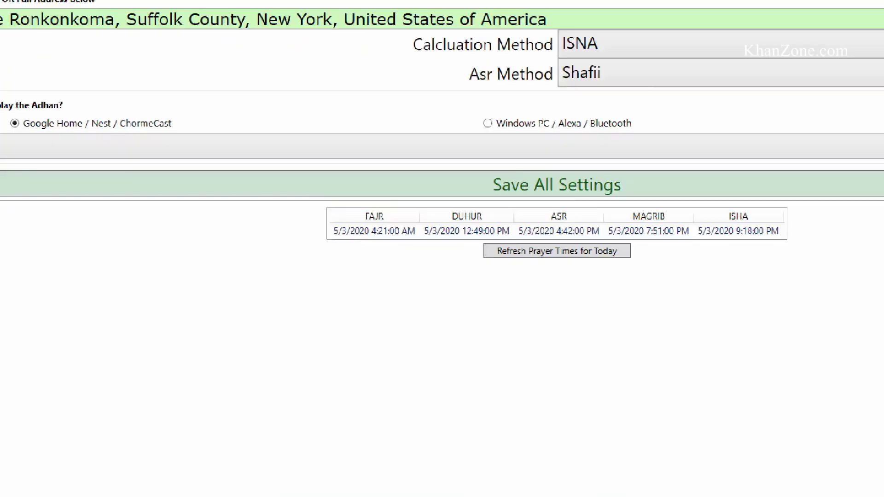
key(Escape)
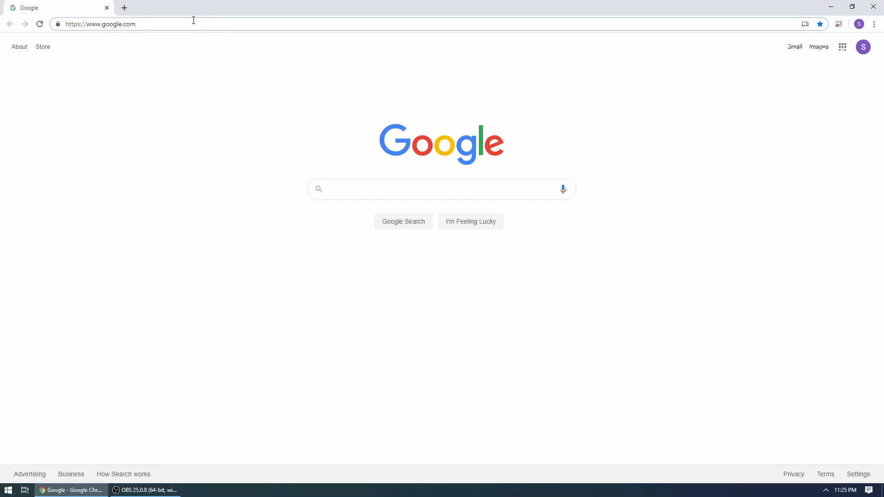
Open the khanzone.com website in the browser
triple_click(193, 20)
text(KhanZone)
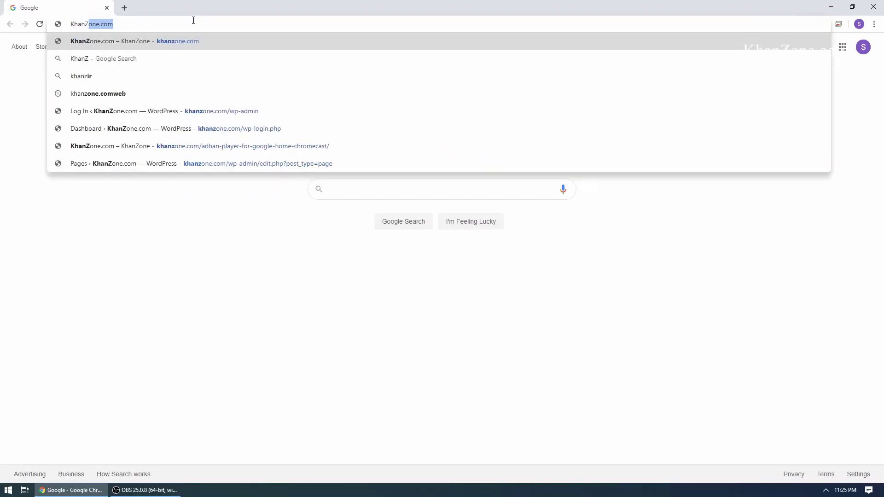
key(Return)
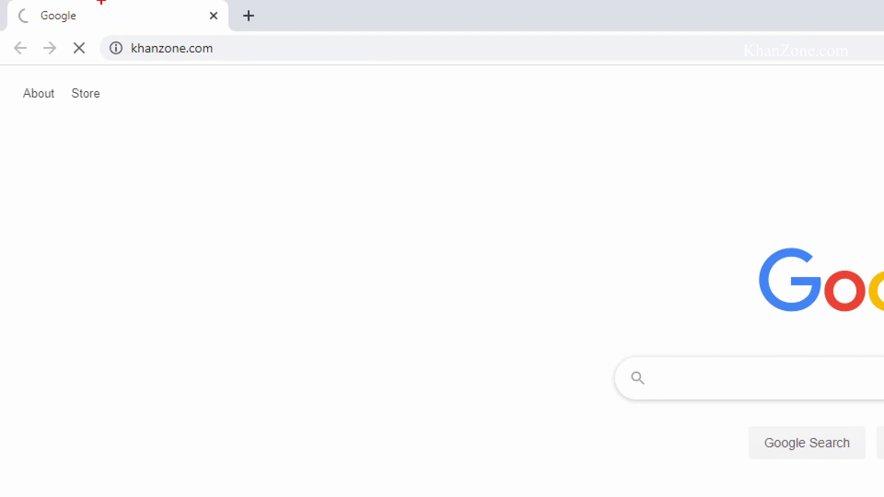
mouse_move(128, 27)
mouse_down()
mouse_move(311, 16)
mouse_move(51, 40)
mouse_move(115, 64)
mouse_up()
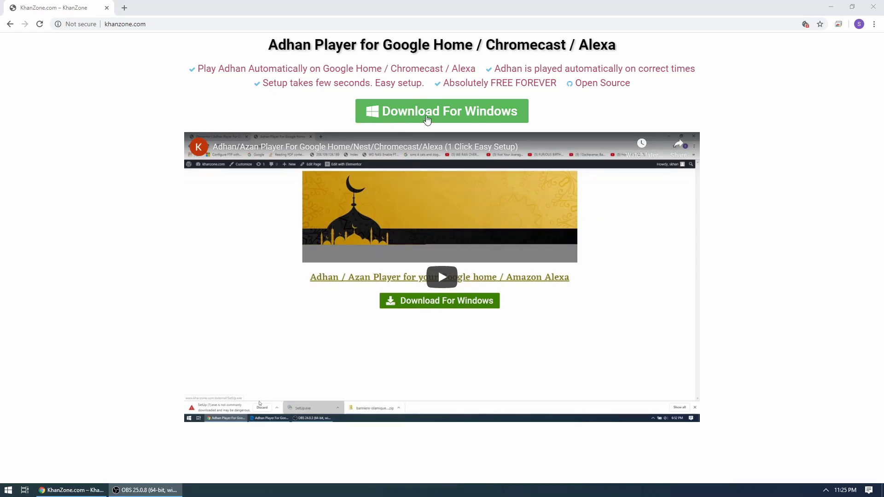
Download the Windows version of Adhan Player and show the downloaded setup.zip in its folder
mouse_move(372, 79)
mouse_down()
mouse_move(423, 143)
mouse_move(395, 90)
mouse_move(358, 81)
mouse_up()
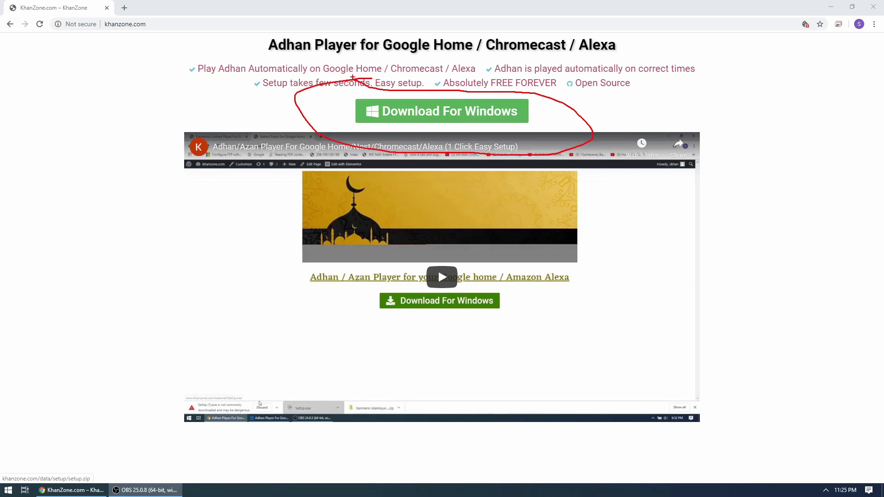
key(Escape)
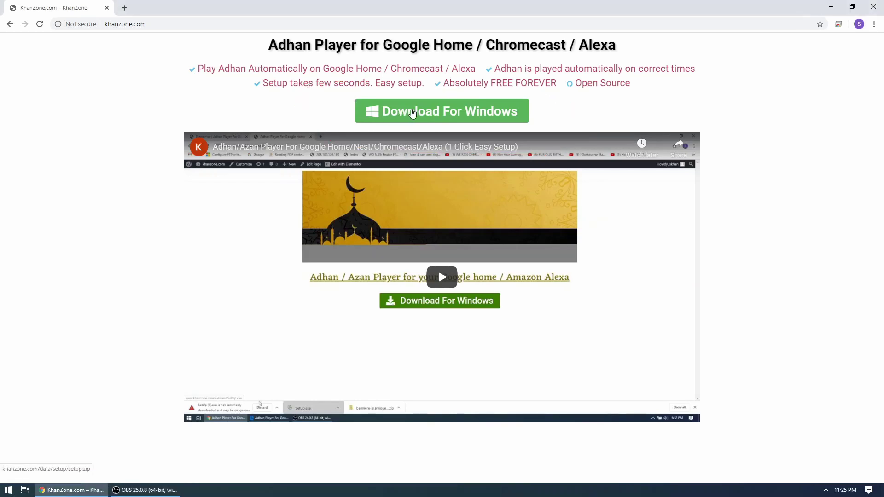
click(412, 113)
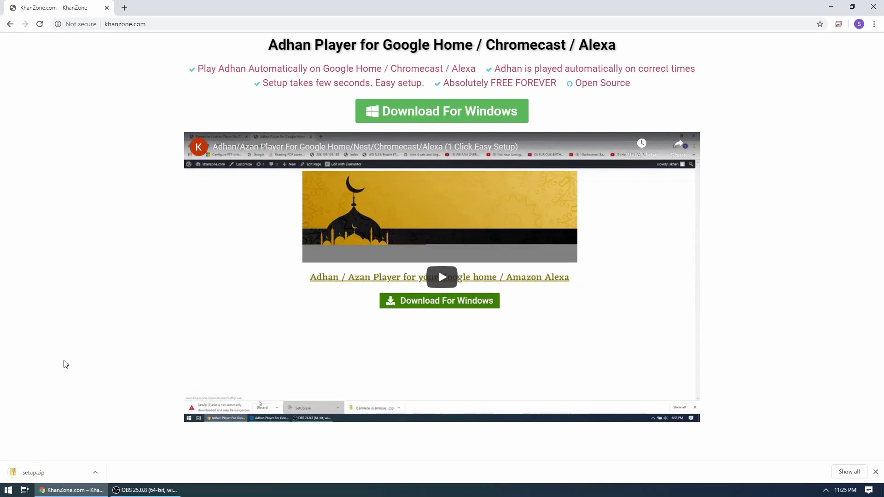
click(94, 472)
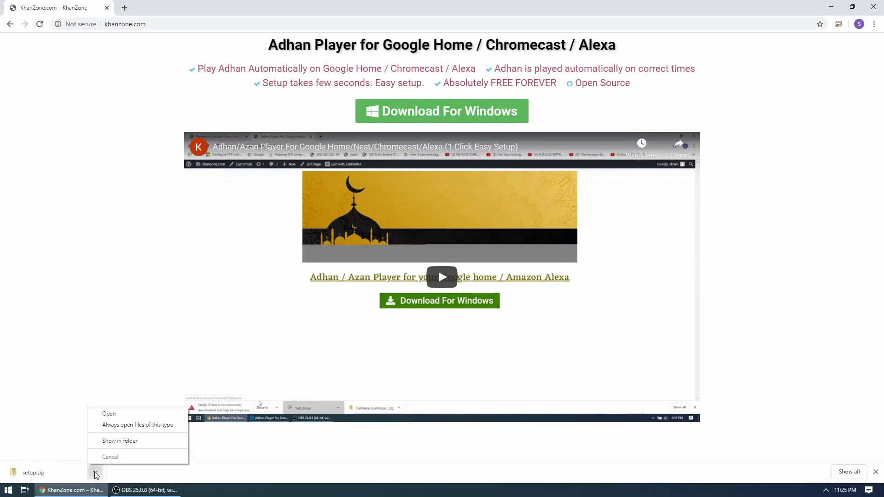
click(131, 442)
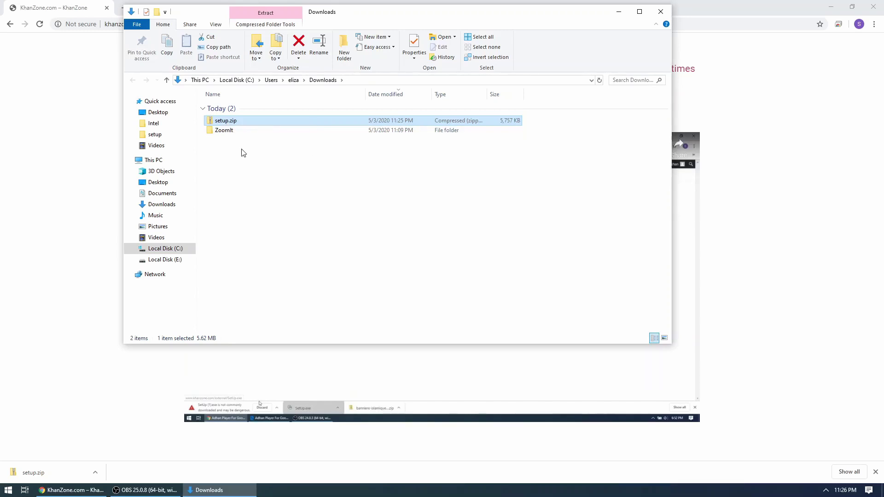
Scan setup.zip with Windows Defender, review the scan summary and close Windows Security
right_click(227, 119)
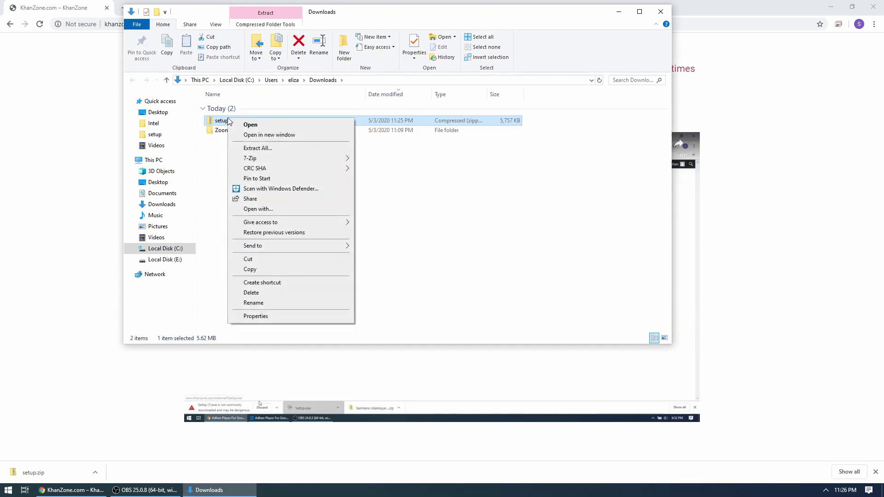
click(278, 193)
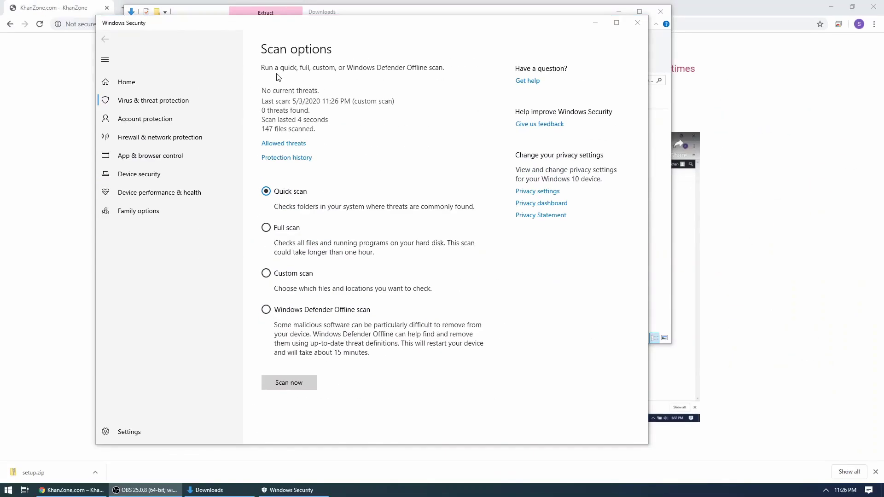
mouse_move(278, 78)
mouse_down()
mouse_move(336, 168)
mouse_move(279, 73)
mouse_up()
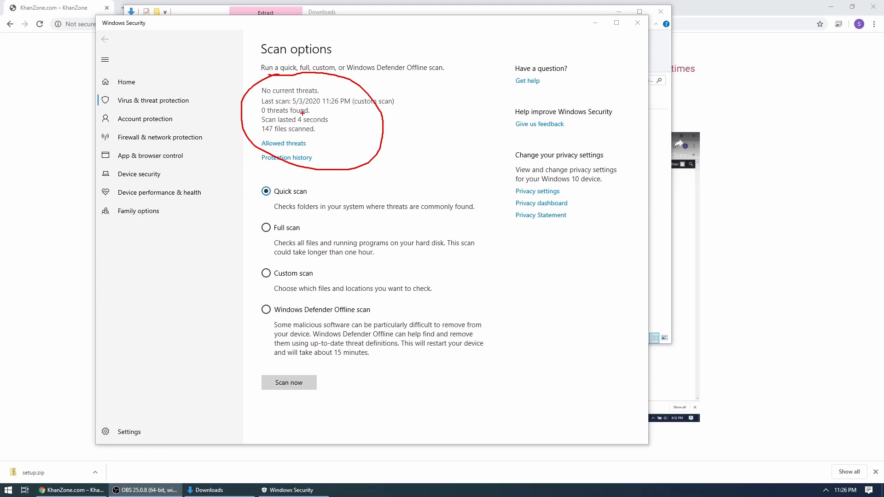
key(Escape)
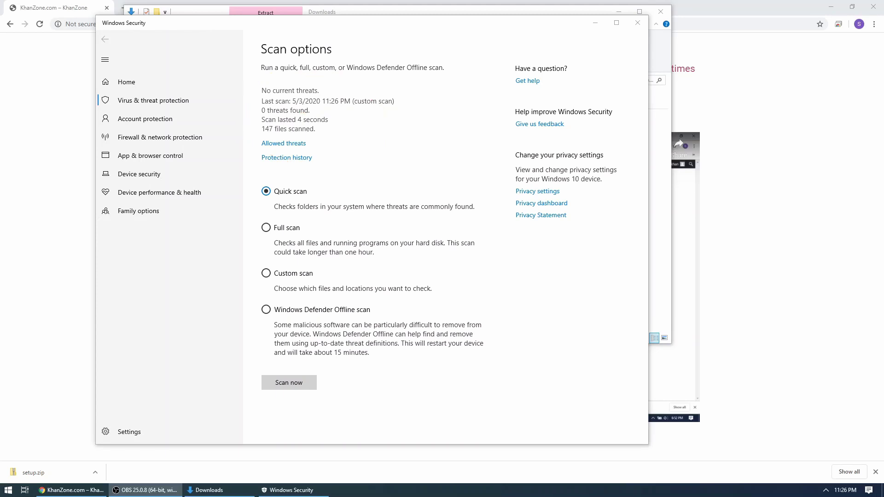
key(alt+F4)
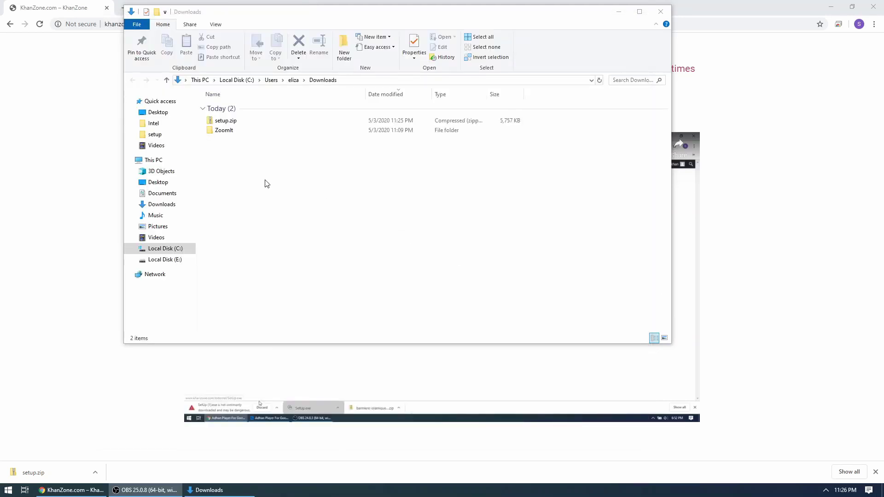
Open setup.zip and run setup.exe, choosing to run it anyway despite the SmartScreen protection
double_click(233, 121)
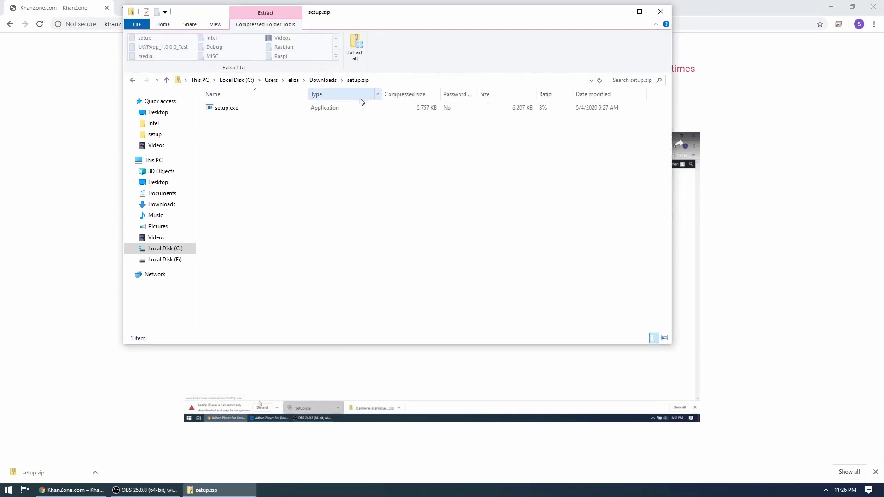
click(226, 113)
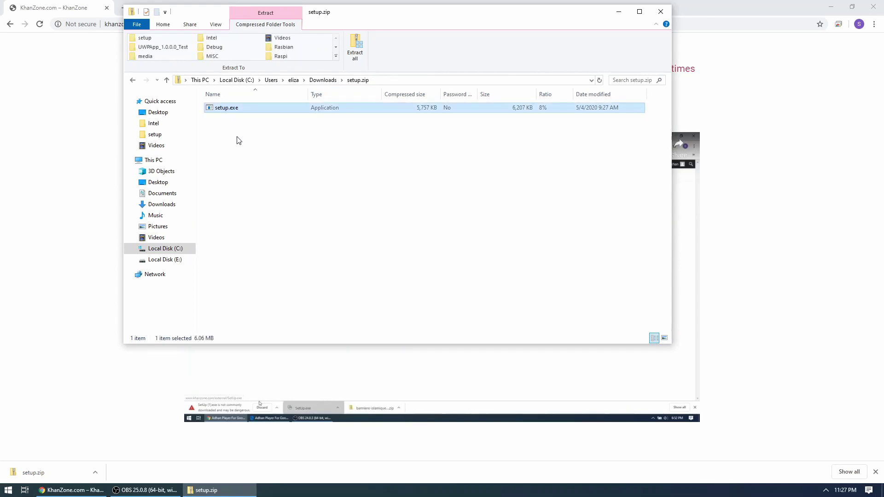
double_click(228, 108)
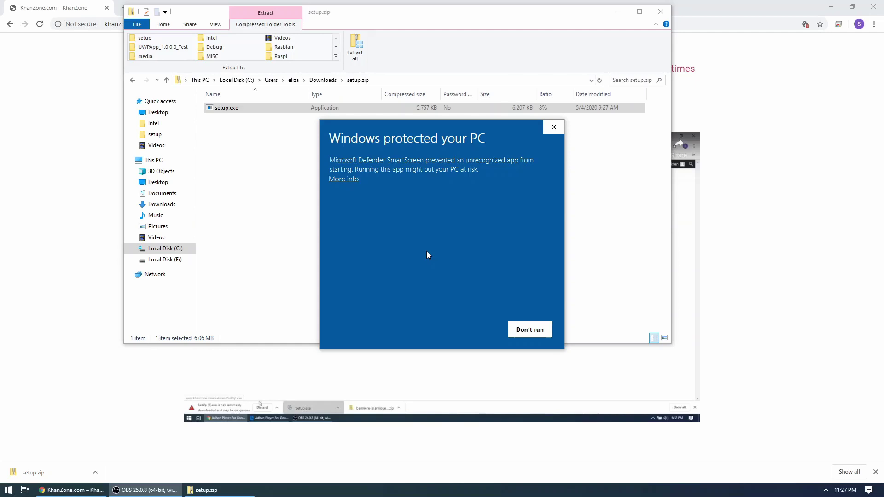
click(344, 179)
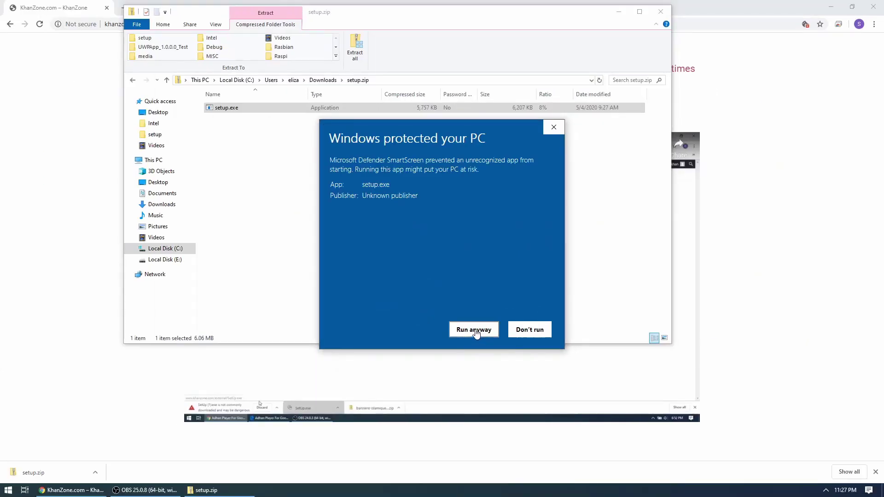
click(470, 328)
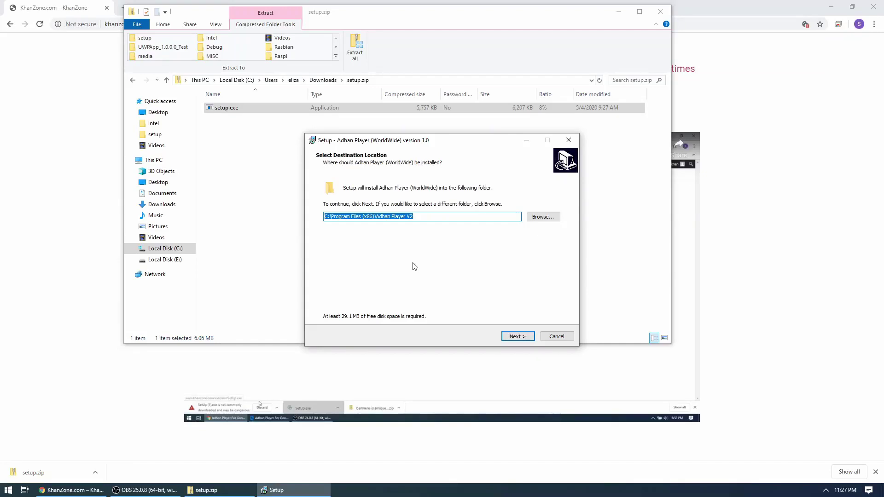
Install Adhan Player in the default folder with a desktop shortcut, and finish setup with the launch option on
click(515, 337)
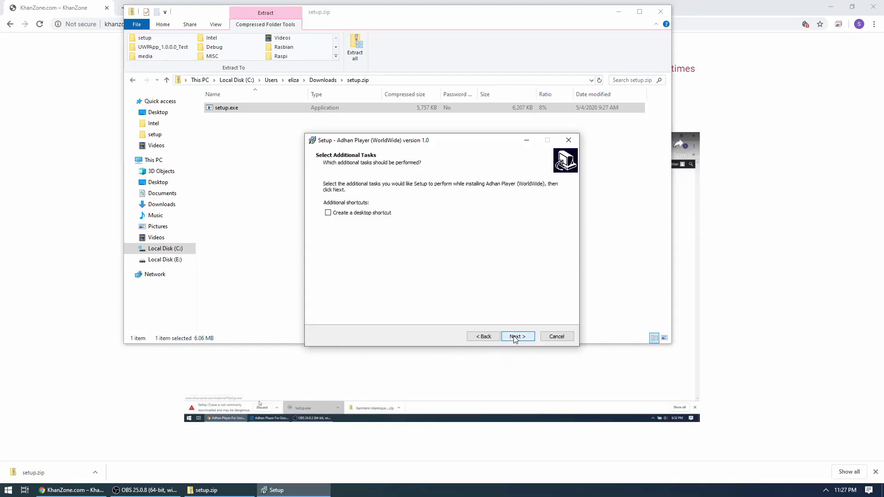
click(364, 213)
click(523, 339)
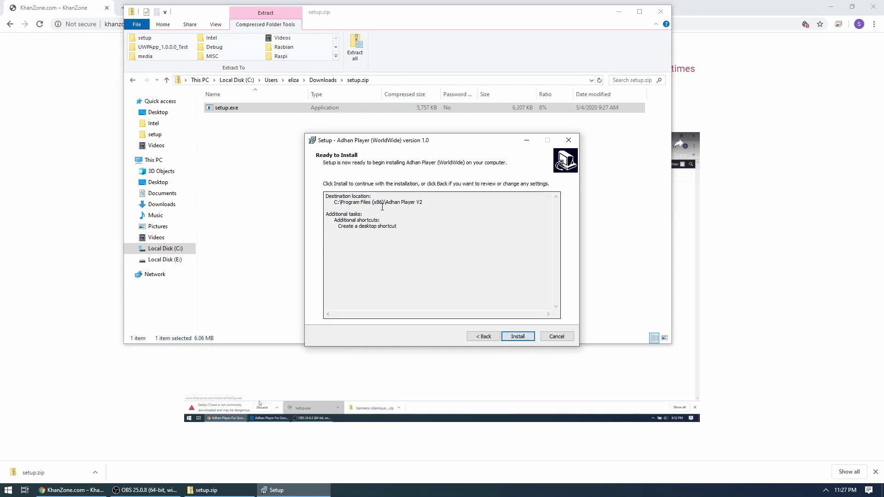
click(506, 338)
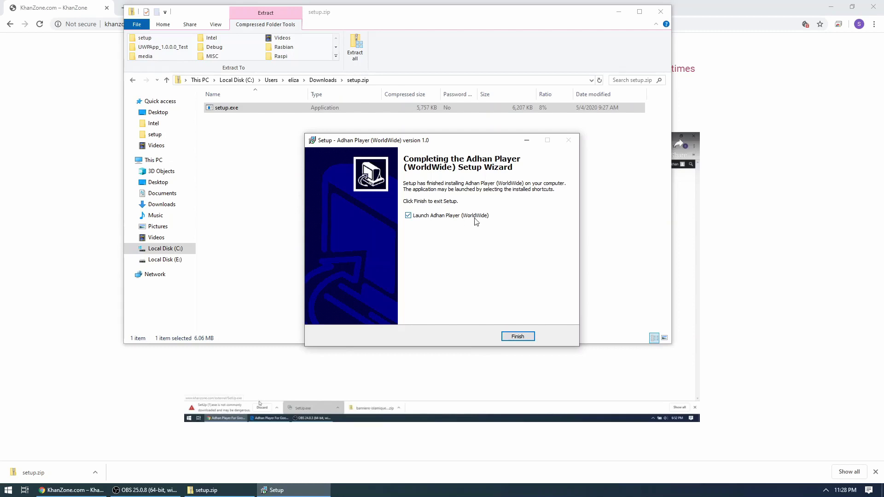
click(517, 336)
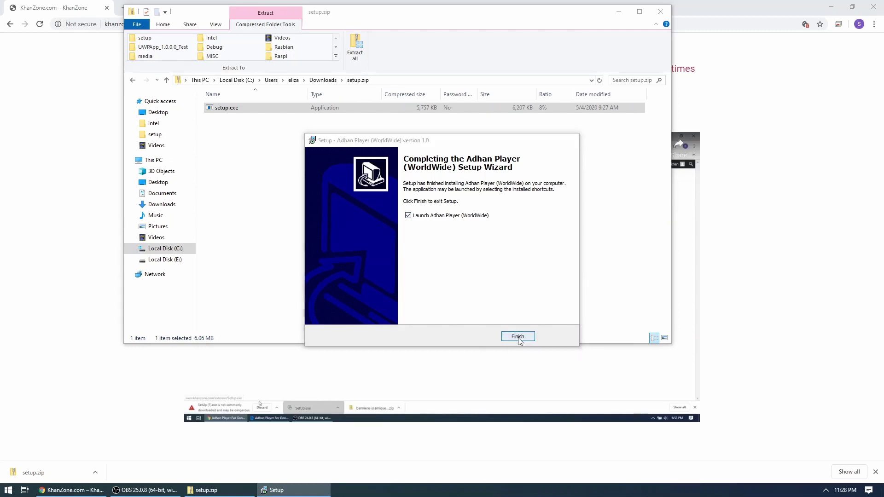
Maximize the Adhan Player window
drag(245, 39, 363, 73)
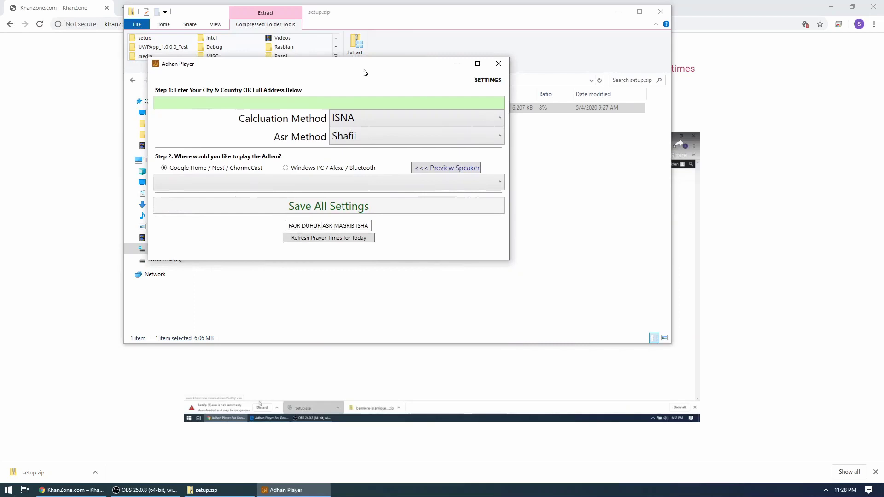
double_click(363, 72)
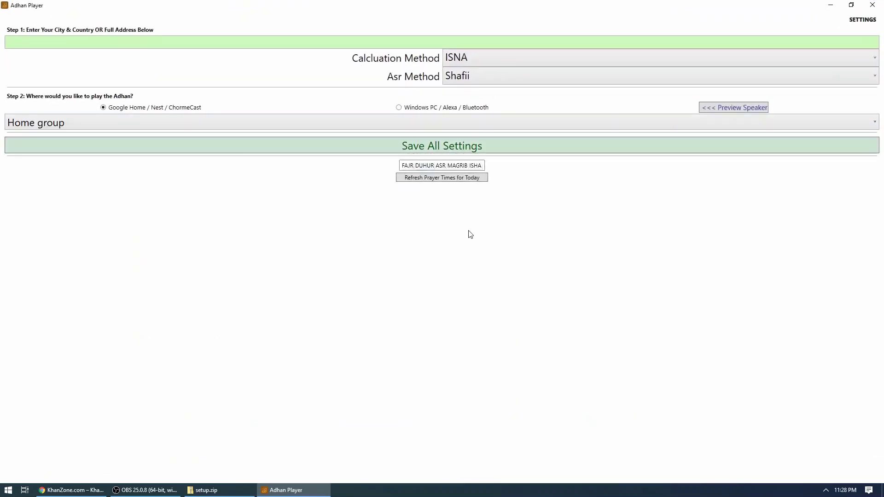
key(alt+Tab)
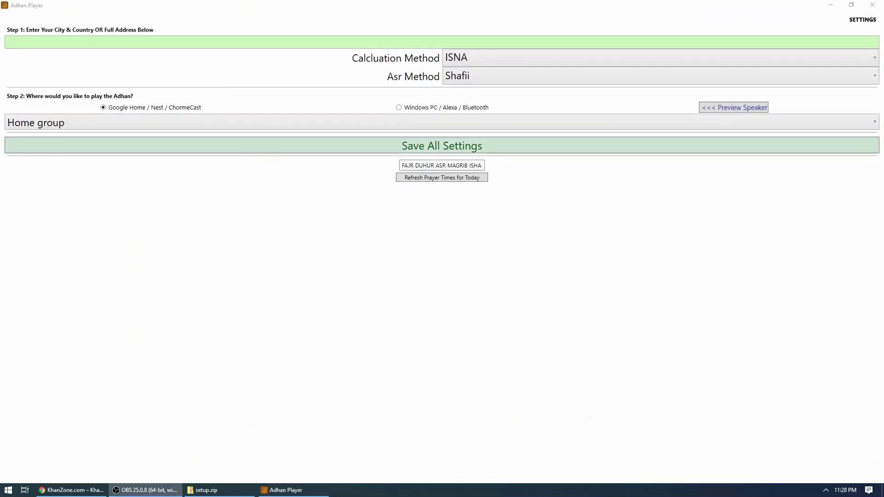
Enter "Long Island New York Usa" as the city and country for the prayer times
click(175, 42)
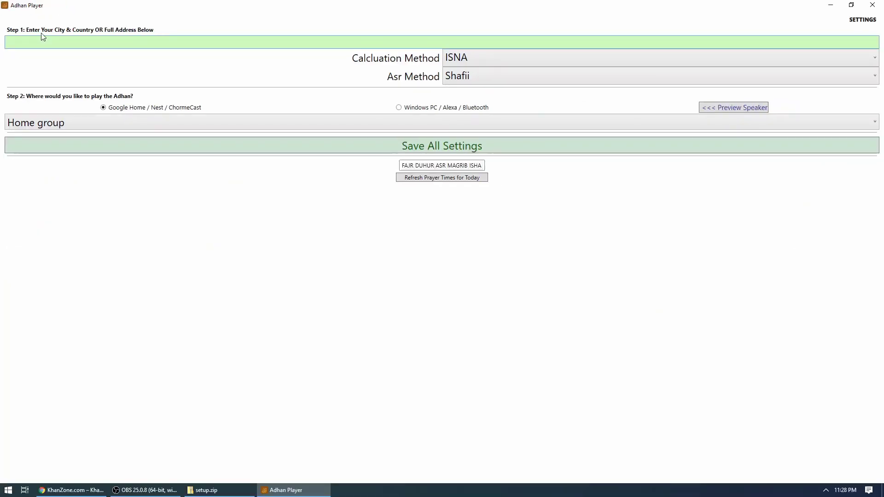
drag(97, 38, 35, 86)
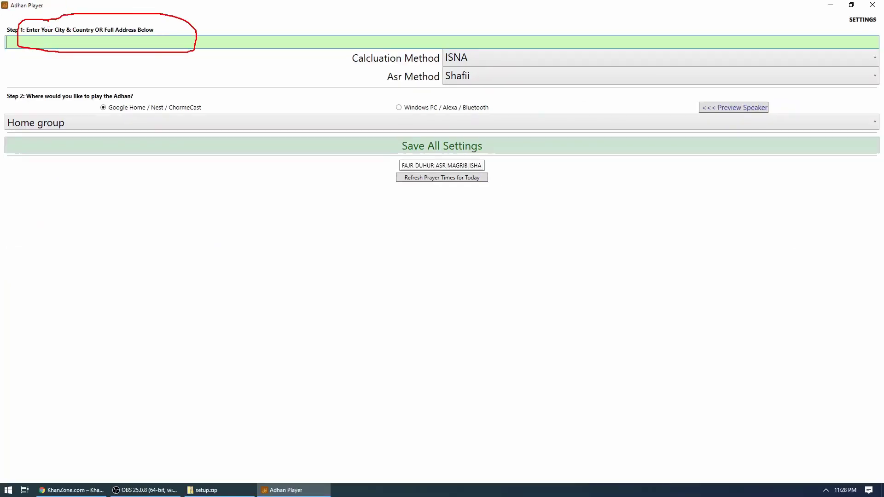
key(Escape)
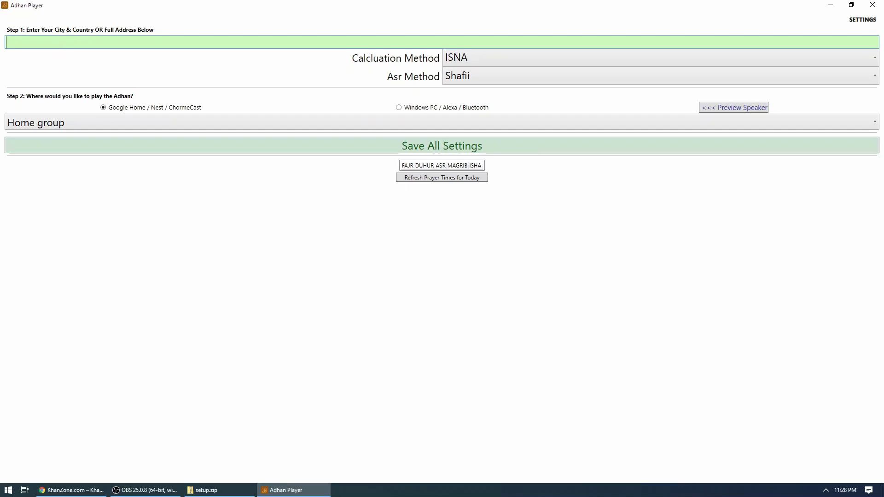
text(Long Island New York)
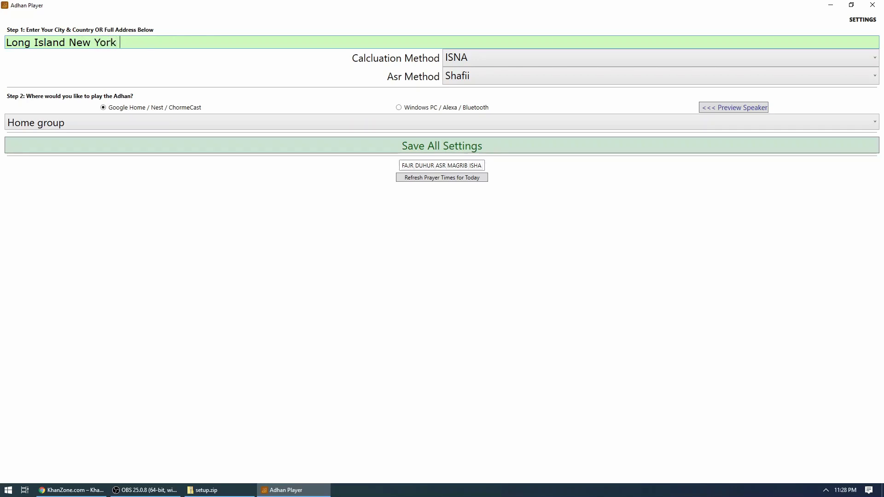
text( Usa)
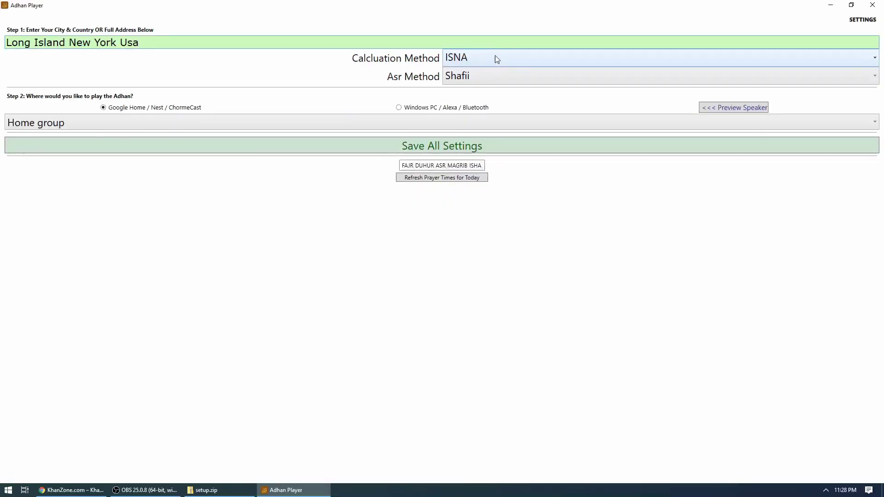
Set the calculation method to ISNA and the Asr method to Shafii
click(533, 75)
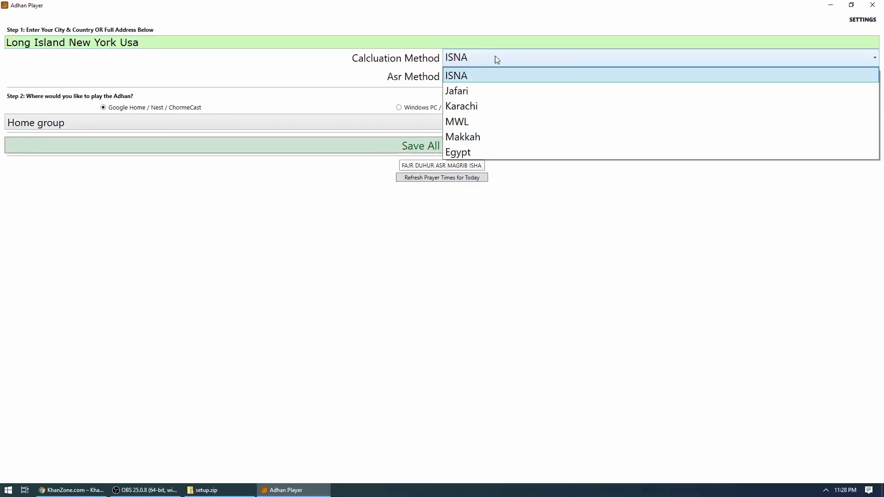
click(495, 57)
click(472, 77)
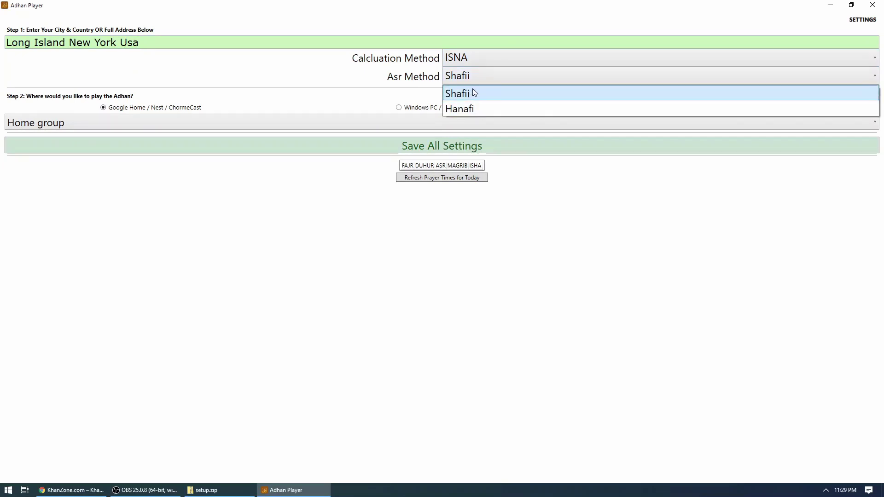
click(468, 97)
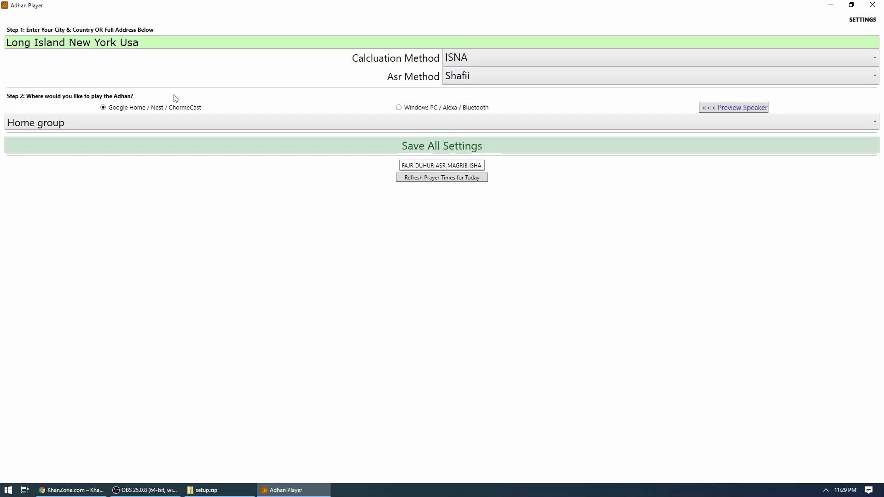
mouse_move(133, 83)
mouse_down()
mouse_move(88, 102)
mouse_move(172, 124)
mouse_move(189, 84)
mouse_move(133, 83)
mouse_up()
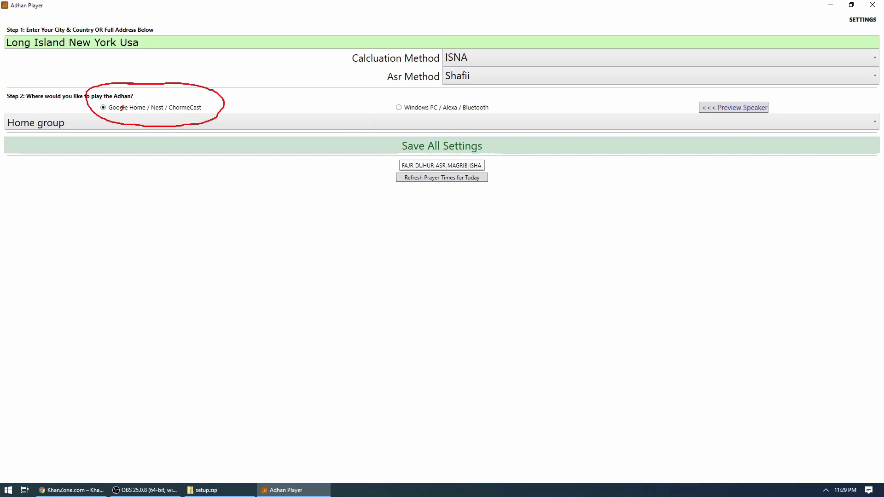
key(Escape)
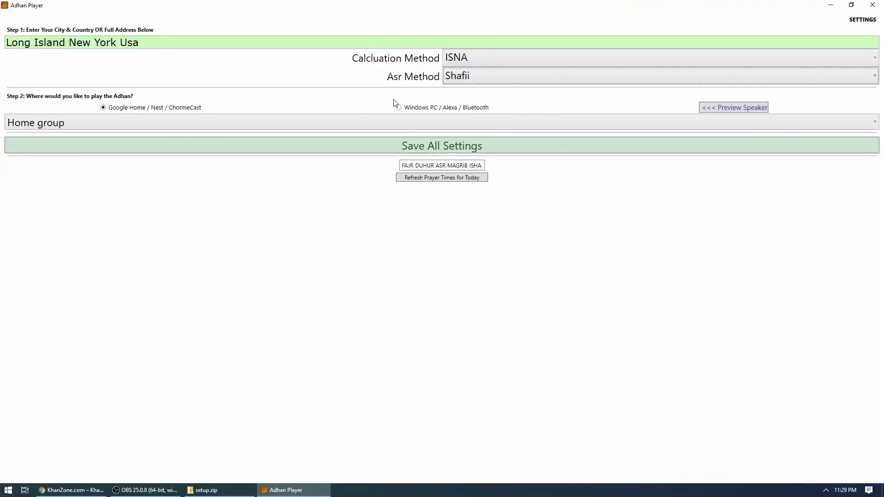
mouse_move(399, 95)
mouse_down()
mouse_move(368, 106)
mouse_move(534, 120)
mouse_move(395, 94)
mouse_up()
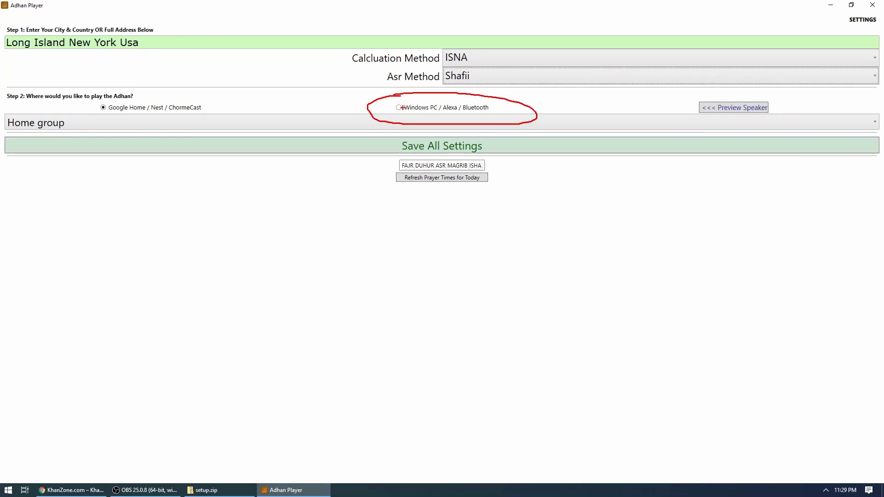
key(Escape)
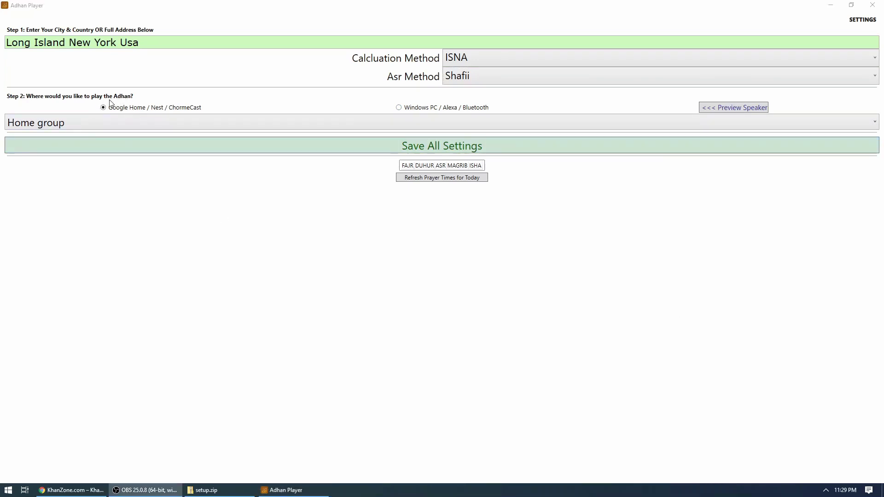
mouse_move(111, 90)
mouse_down()
mouse_move(165, 135)
mouse_move(152, 90)
mouse_move(103, 91)
mouse_up()
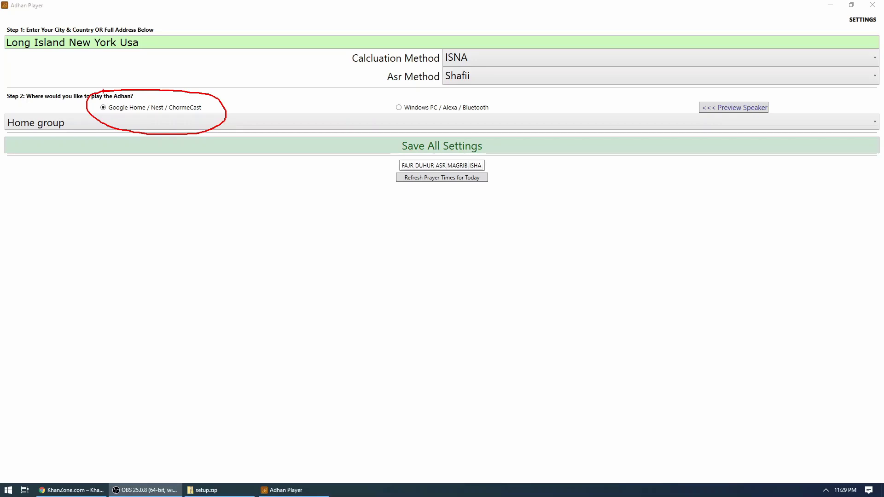
key(Escape)
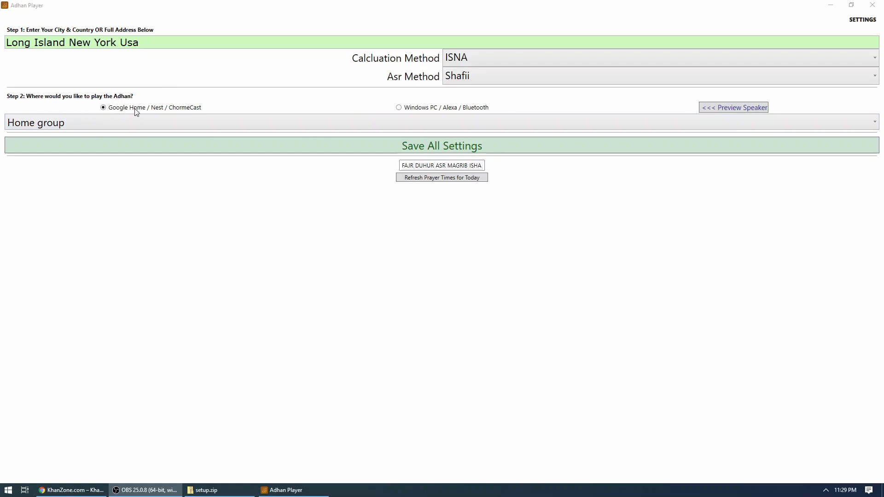
Choose "Office Ustairs speaker" as the Google Home device that plays the adhan
click(137, 123)
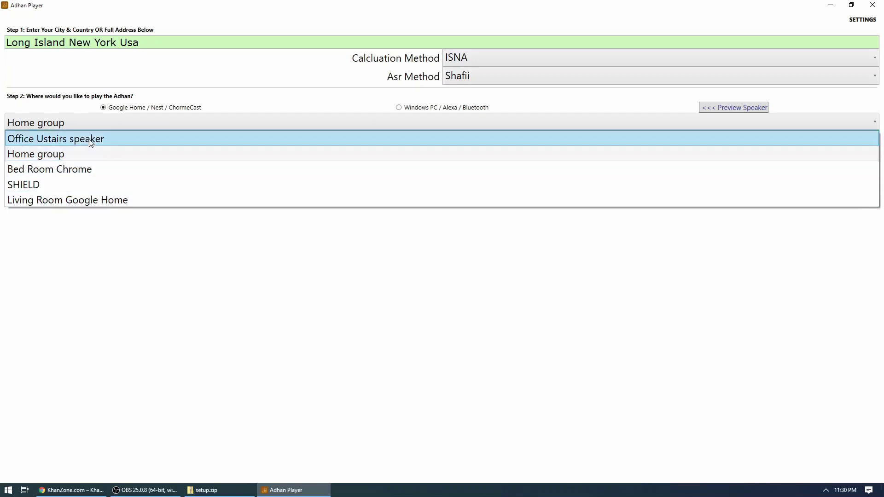
click(90, 141)
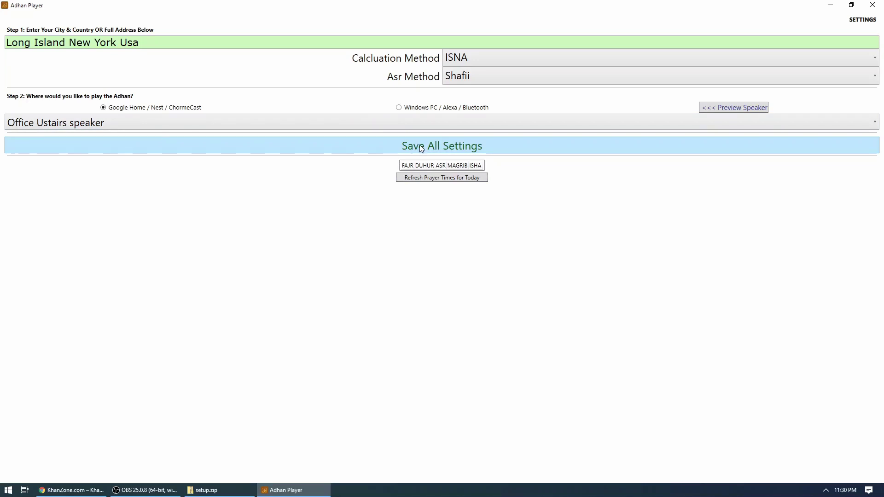
Save all settings and accept the proposed Long Island, Lake Ronkonkoma, Suffolk County, New York address
mouse_move(424, 127)
mouse_down()
mouse_move(417, 127)
mouse_move(567, 148)
mouse_move(394, 124)
mouse_up()
key(Escape)
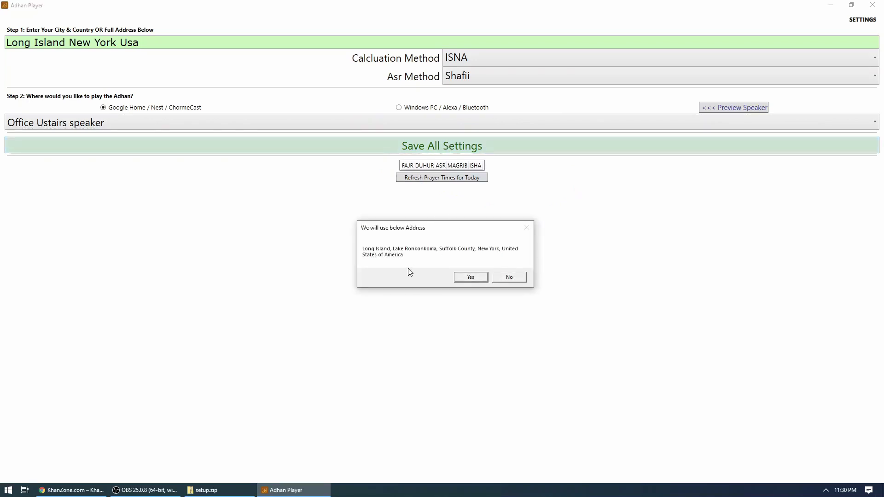
key(ctrl+2)
mouse_move(387, 230)
mouse_down()
mouse_move(332, 301)
mouse_move(395, 225)
mouse_move(375, 232)
mouse_up()
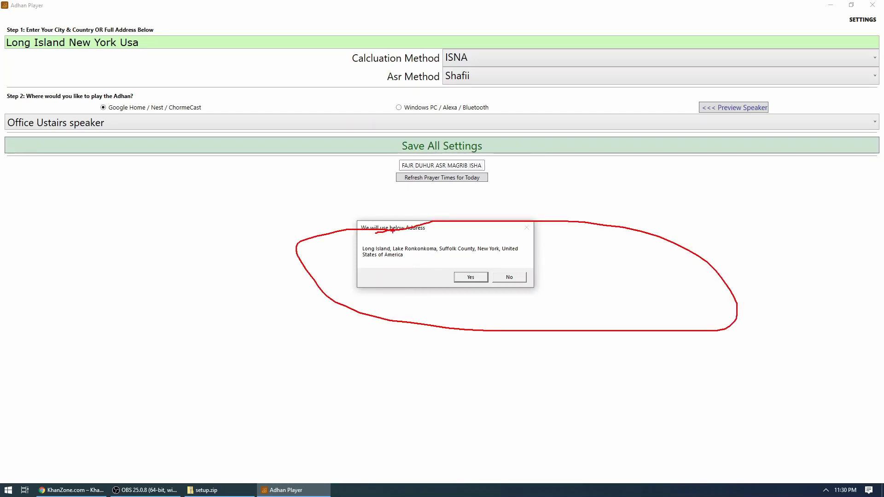
key(Escape)
key(ctrl+1)
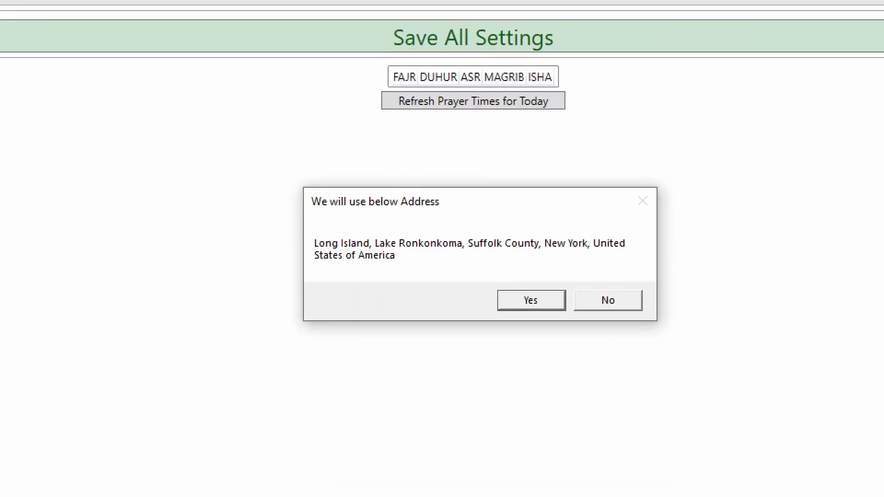
key(Escape)
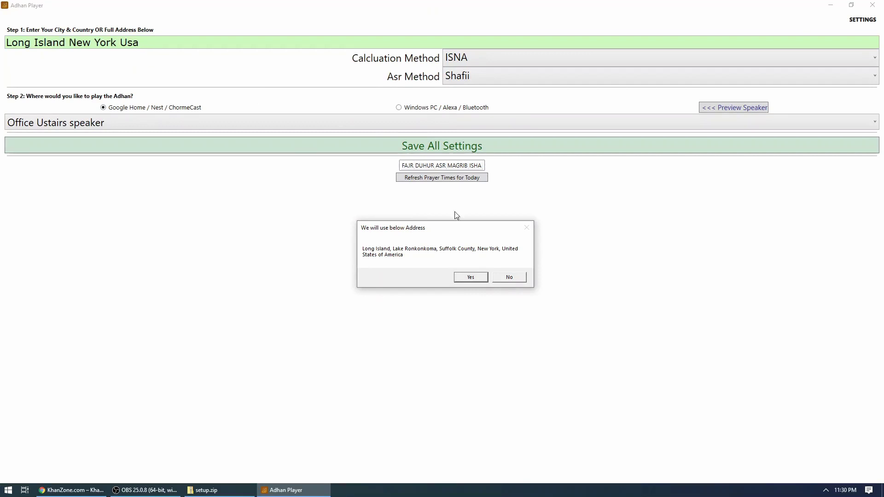
click(470, 278)
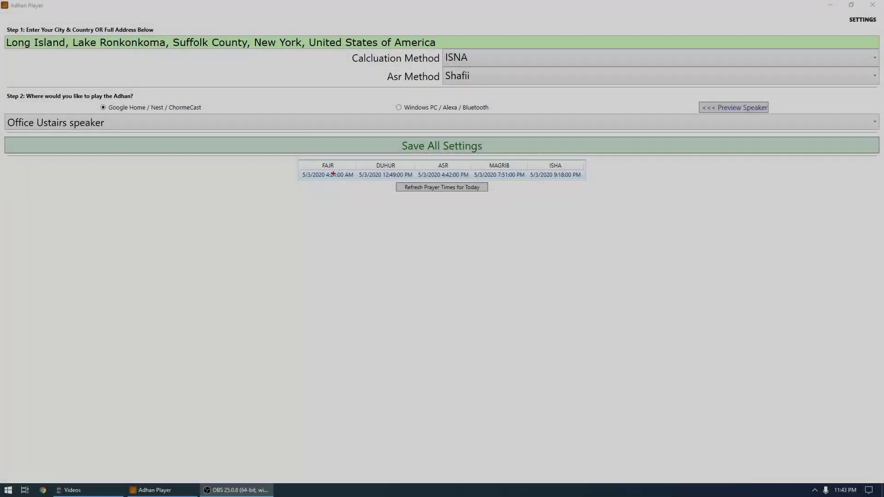
Review the prayer times table and refresh the prayer times for today
mouse_move(333, 149)
mouse_down()
mouse_move(323, 243)
mouse_move(479, 138)
mouse_move(343, 149)
mouse_up()
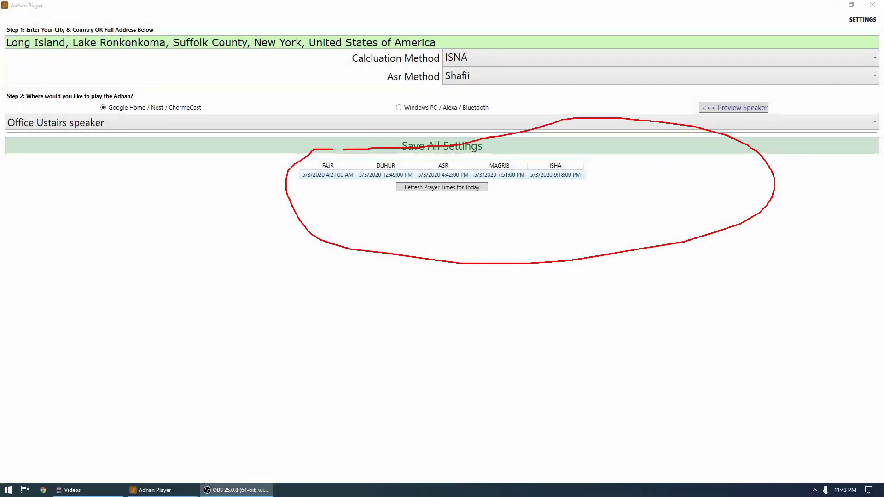
key(Escape)
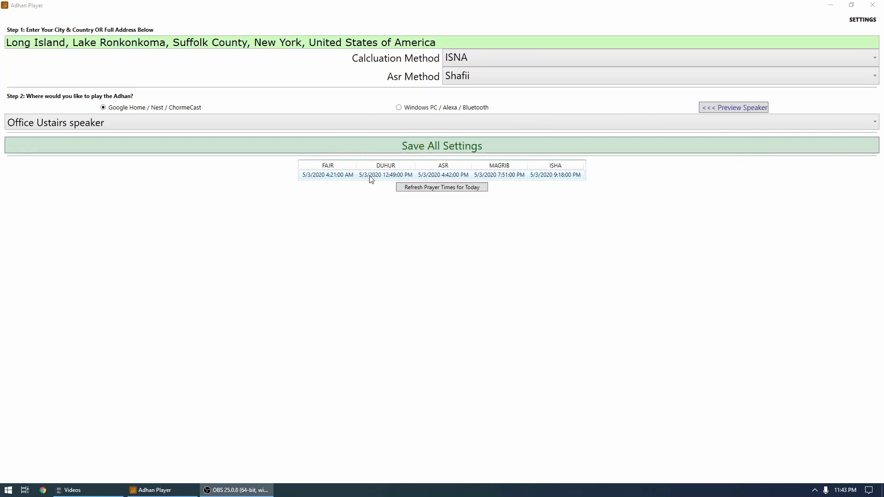
key(ctrl+2)
key(ctrl+1)
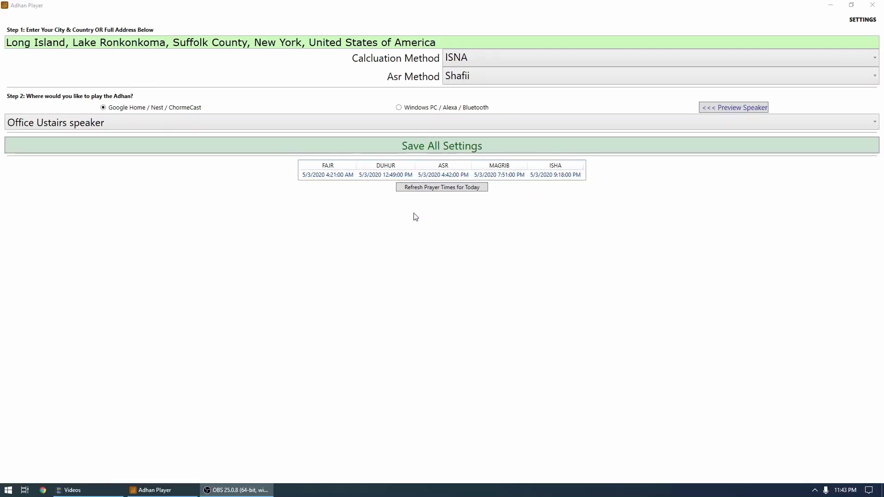
click(432, 187)
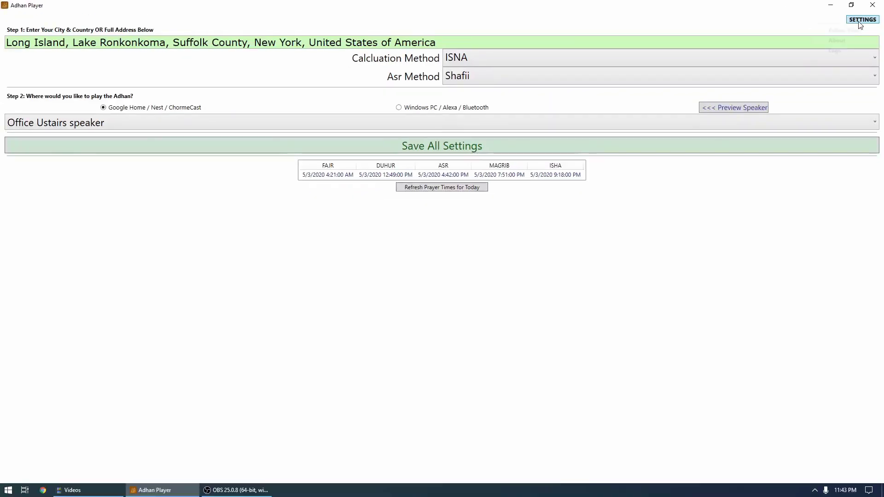
Open the Adhan Files settings, save the existing Fajr, Other Adhans and Preview audio URLs, and close the window
click(832, 41)
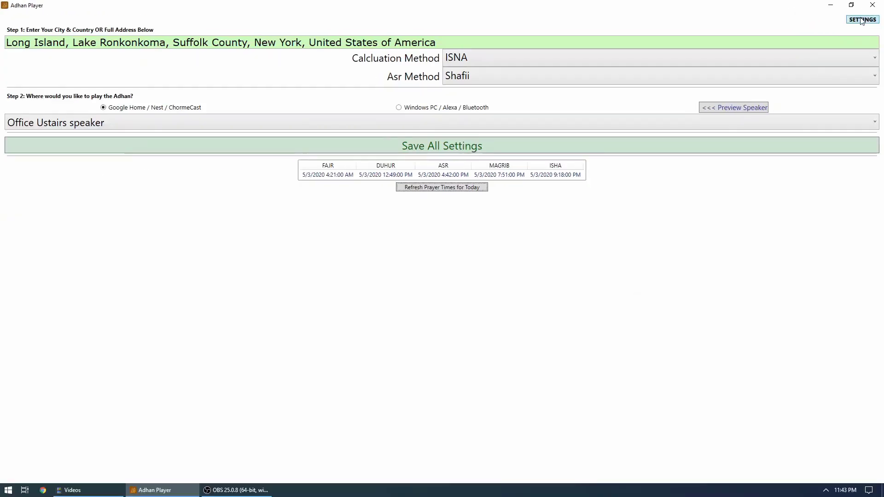
click(841, 33)
click(824, 55)
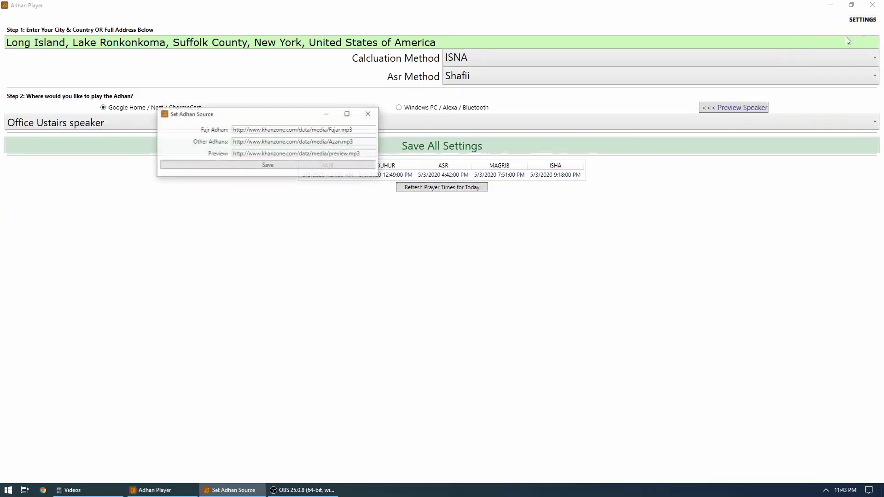
drag(256, 118, 389, 183)
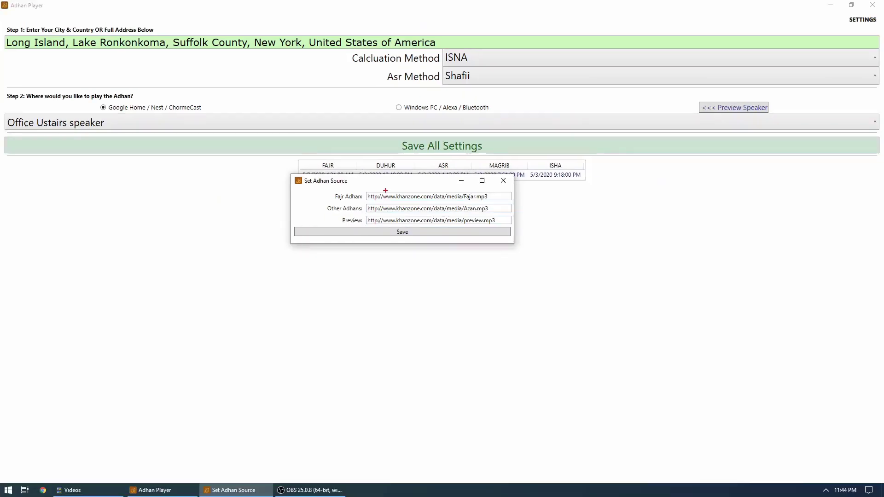
mouse_move(361, 177)
mouse_down()
mouse_move(336, 185)
mouse_move(342, 201)
mouse_move(435, 210)
mouse_move(494, 193)
mouse_move(371, 180)
mouse_up()
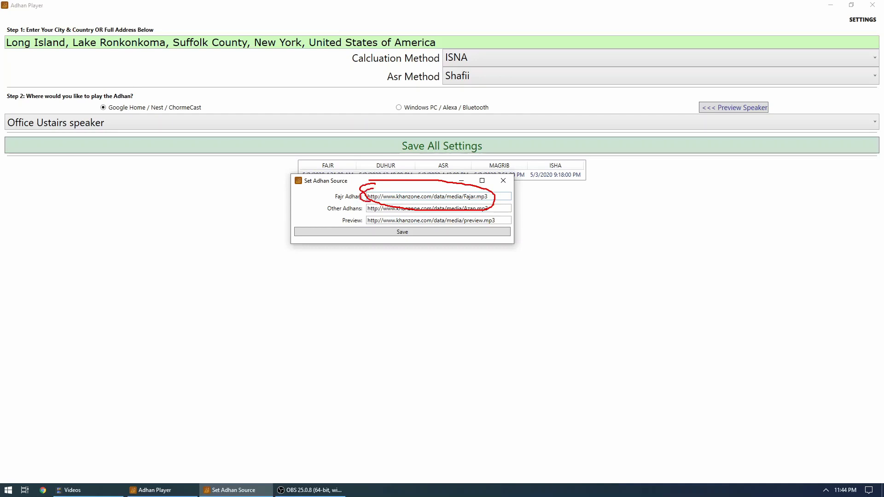
key(Escape)
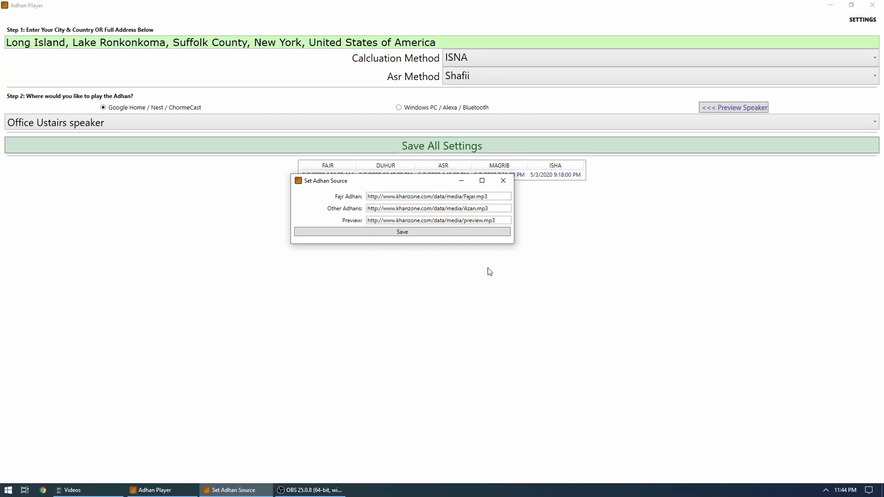
click(389, 233)
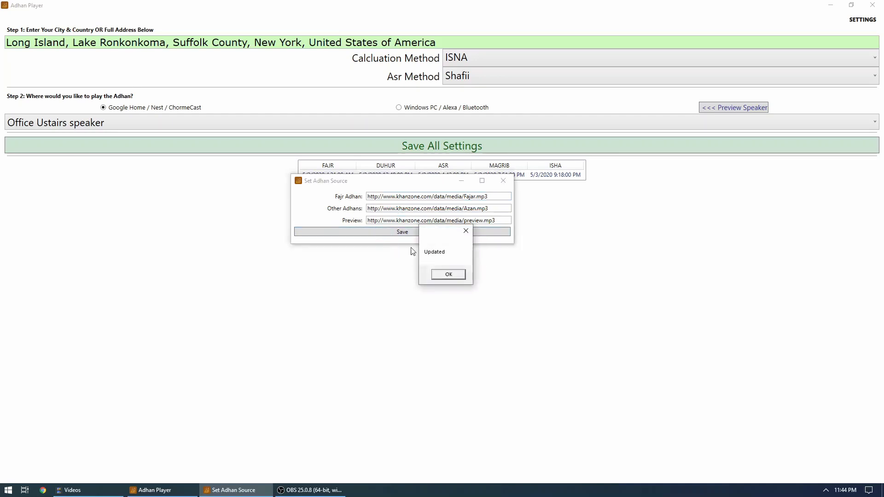
click(449, 275)
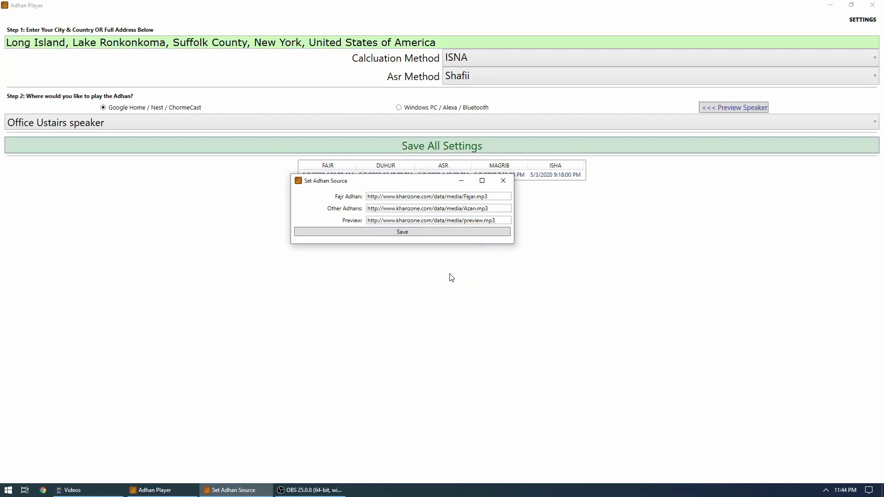
click(503, 181)
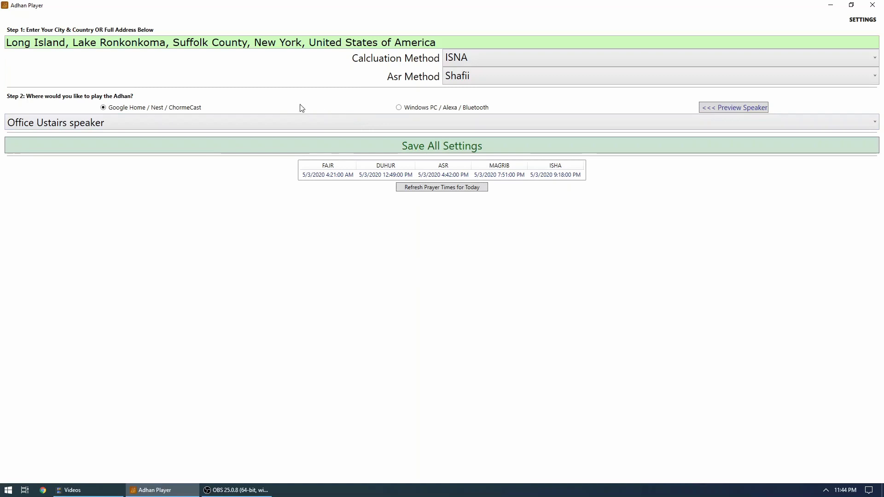
Select Windows PC / Alexa / Bluetooth as the adhan output and preview the speaker
click(399, 108)
click(736, 108)
mouse_move(726, 92)
mouse_down()
mouse_move(681, 132)
mouse_move(714, 85)
mouse_up()
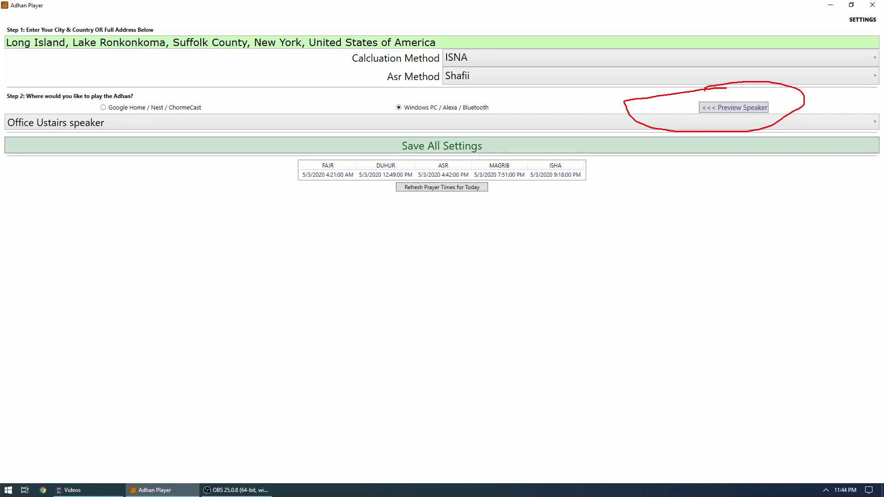
key(Escape)
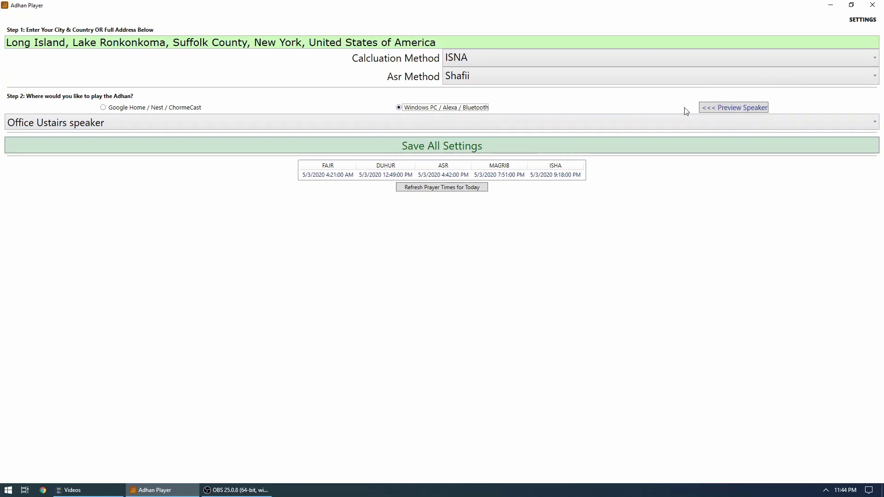
click(733, 109)
Open the logs, read through the job entries for each prayer to the end, and close them
click(854, 20)
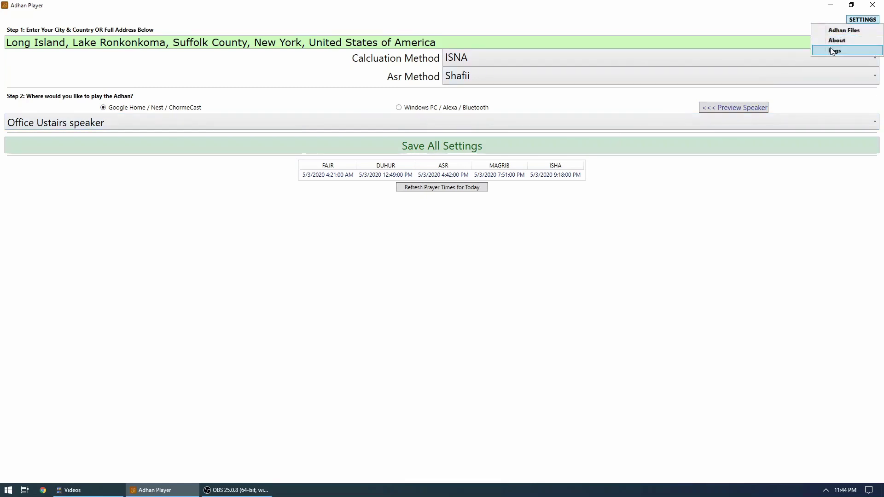
click(862, 21)
click(862, 21)
click(831, 51)
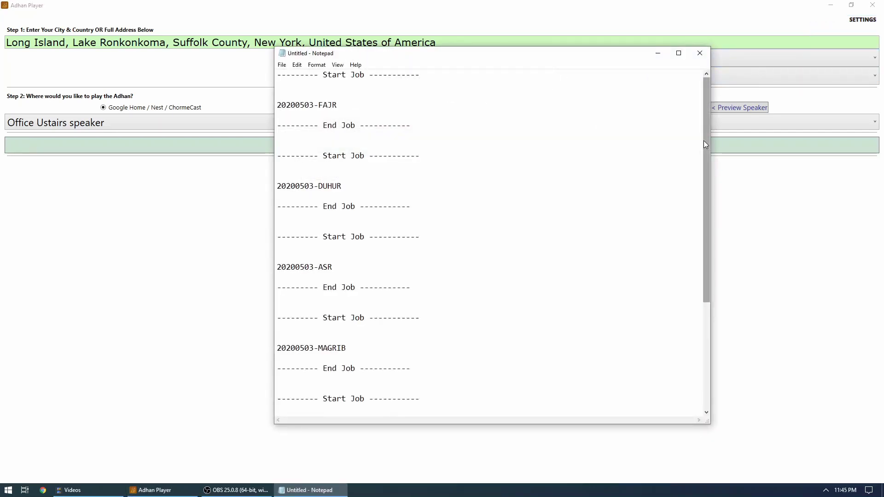
drag(703, 140, 709, 288)
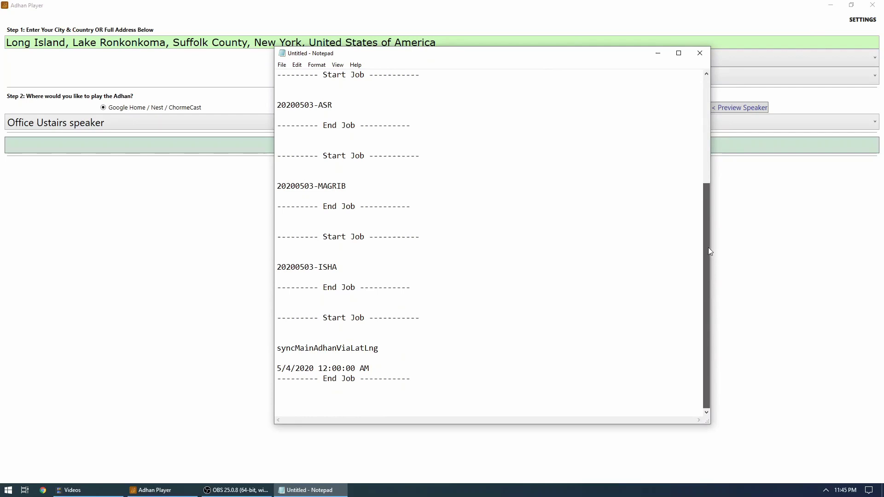
mouse_move(709, 251)
mouse_down()
mouse_move(708, 129)
mouse_move(708, 258)
mouse_up()
drag(717, 211, 717, 120)
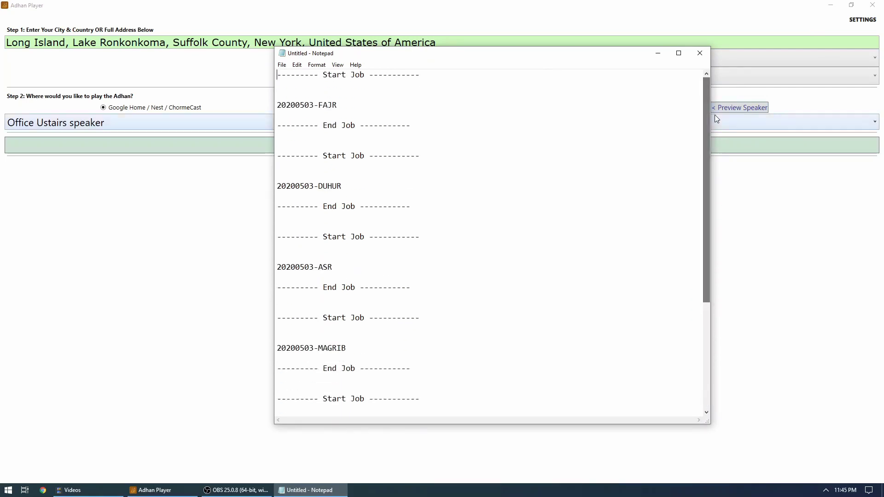
click(700, 54)
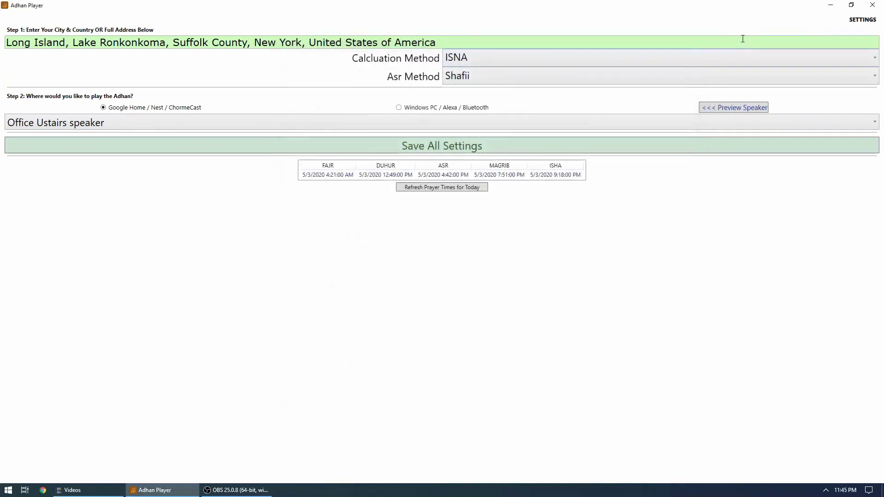
View the About information with the developer's contact details and close it
click(857, 21)
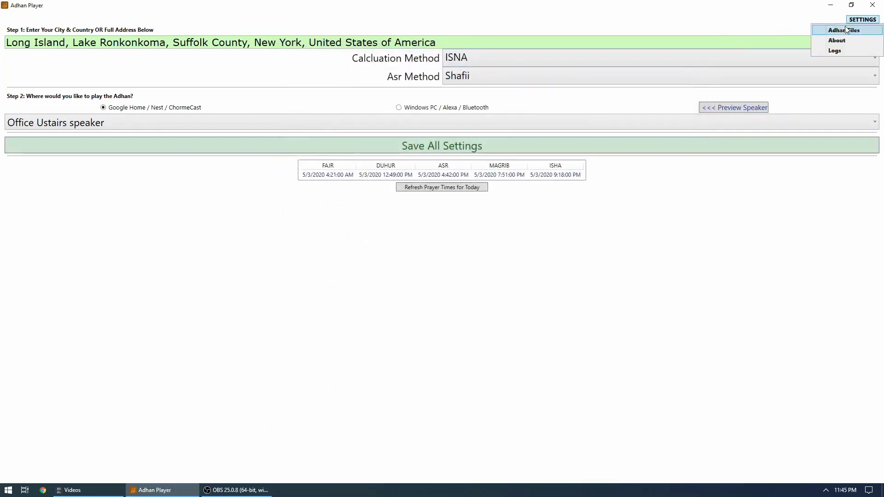
click(837, 41)
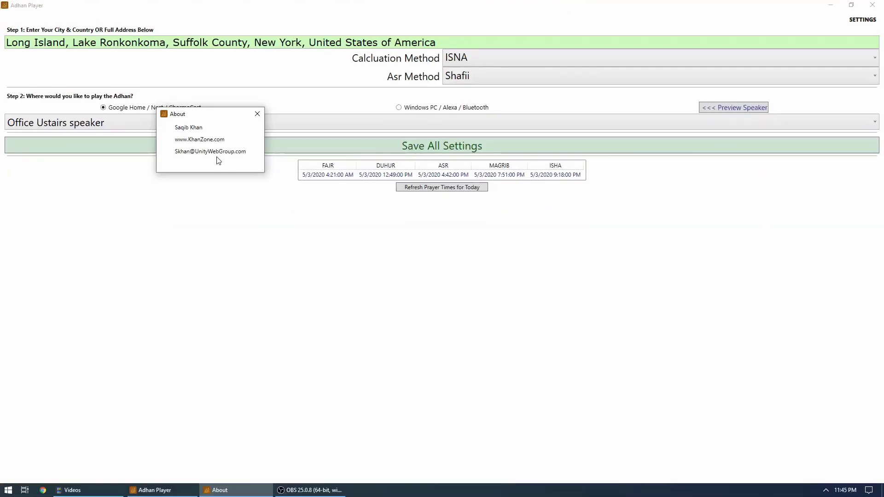
click(257, 115)
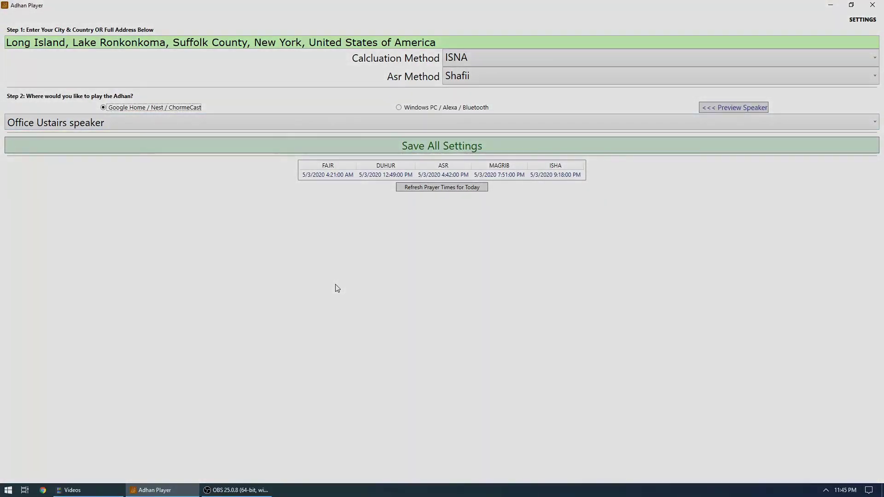